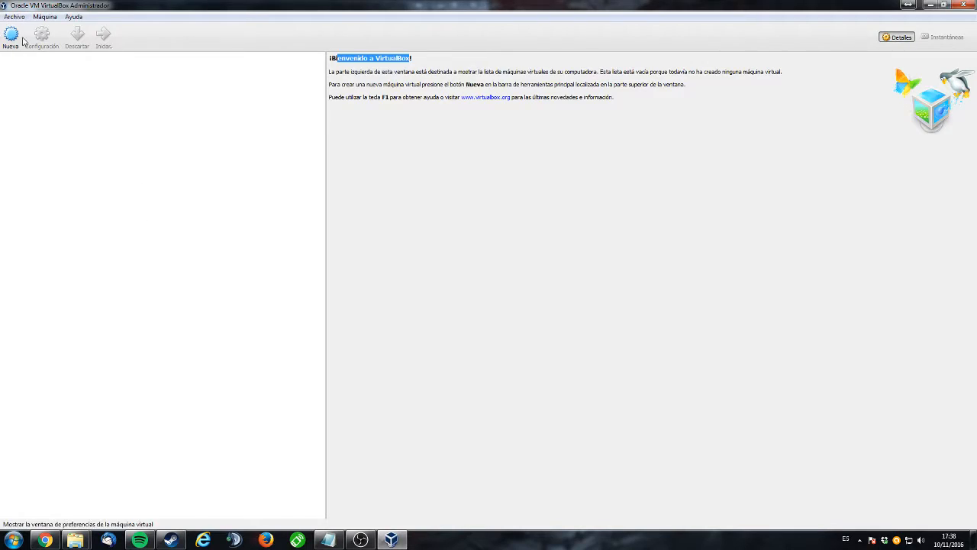
click(45, 16)
click(251, 162)
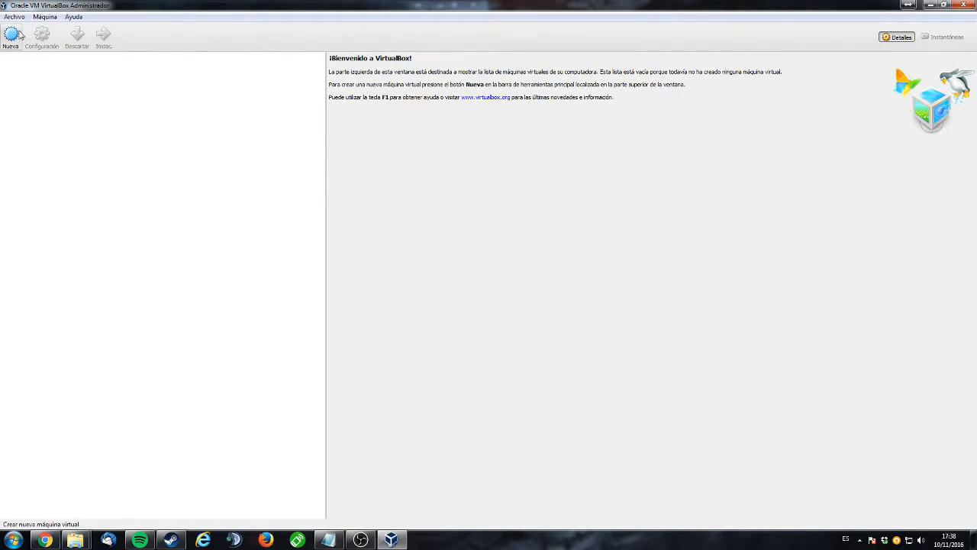
click(15, 17)
mouse_move(50, 20)
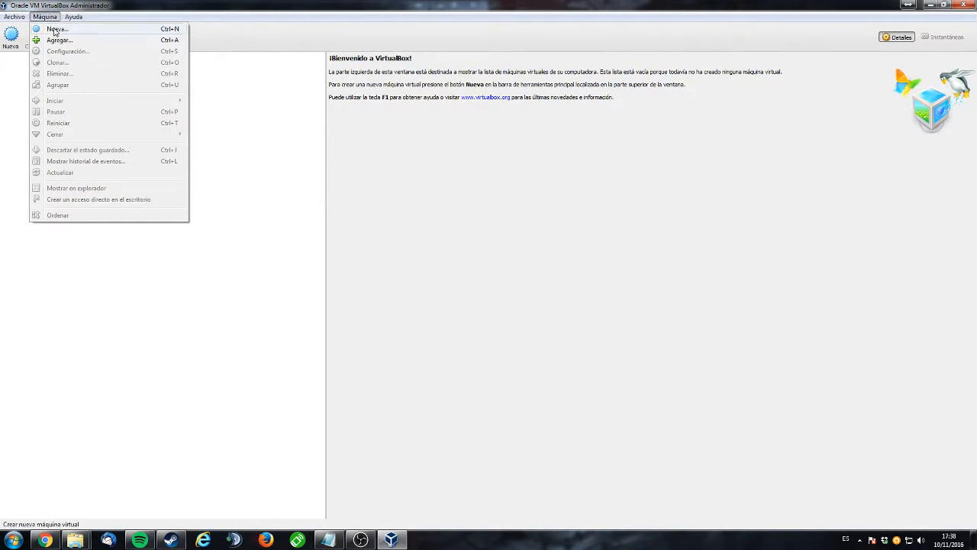
click(11, 86)
click(46, 18)
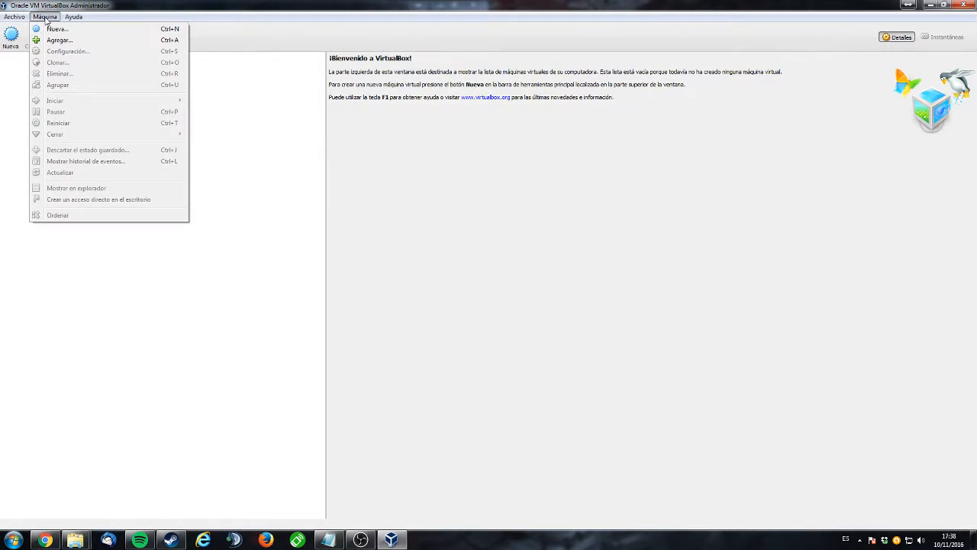
click(4, 76)
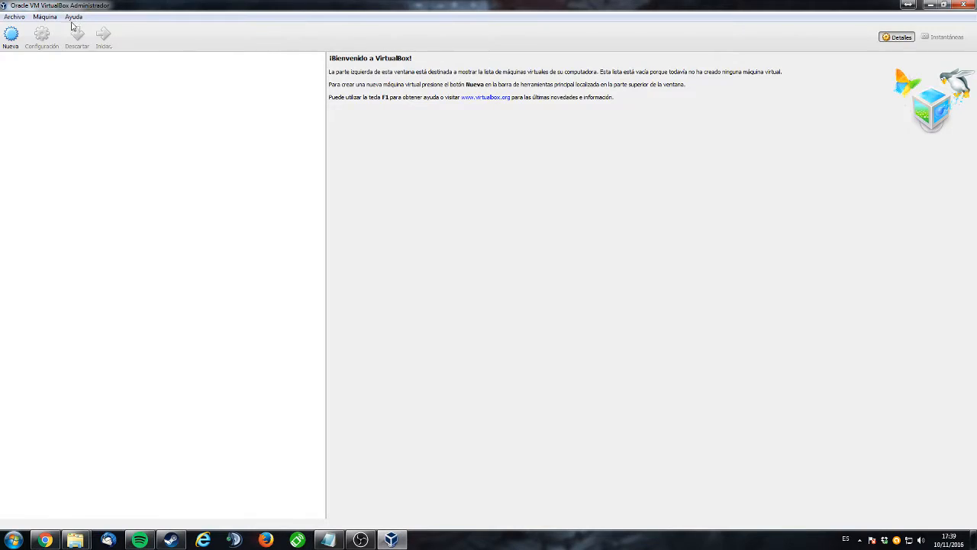
Start creating a new virtual machine and name it Lubuntu 14.04.
click(11, 35)
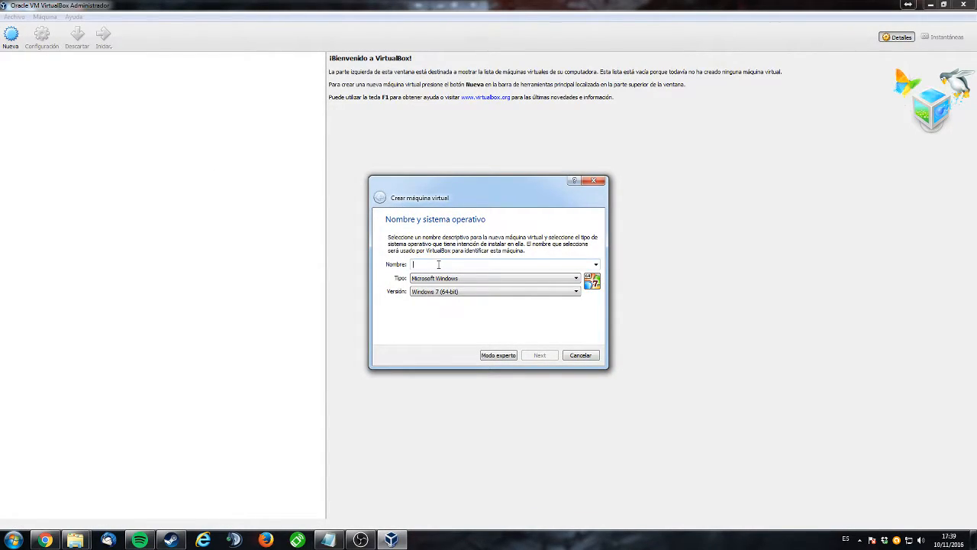
text(Lubun)
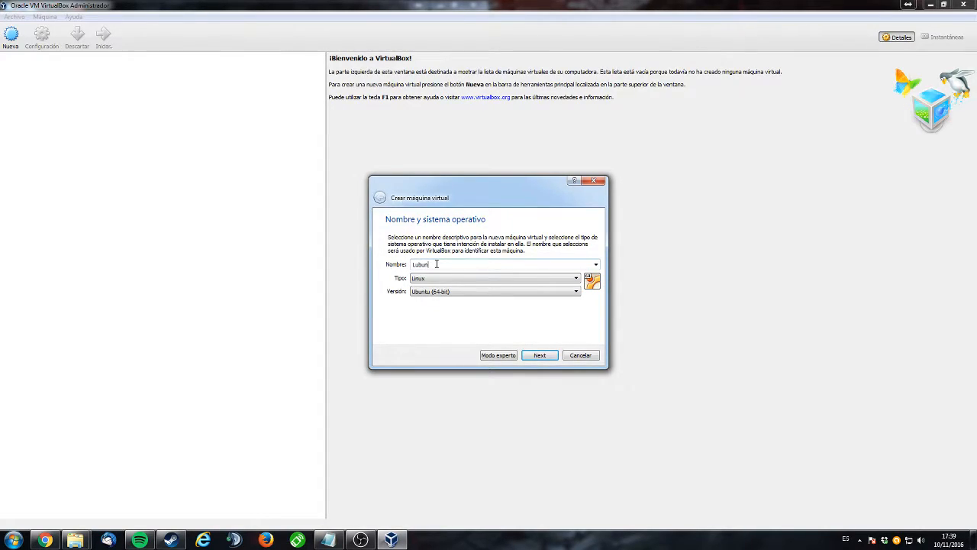
text(tu 14.04)
Try replacing the new machine's name with Pepito, and clear the name entry.
drag(461, 264, 410, 264)
click(454, 264)
click(449, 264)
drag(475, 264, 410, 264)
text(Pepito)
key(BackSpace)
key(BackSpace)
key(BackSpace)
key(BackSpace)
key(BackSpace)
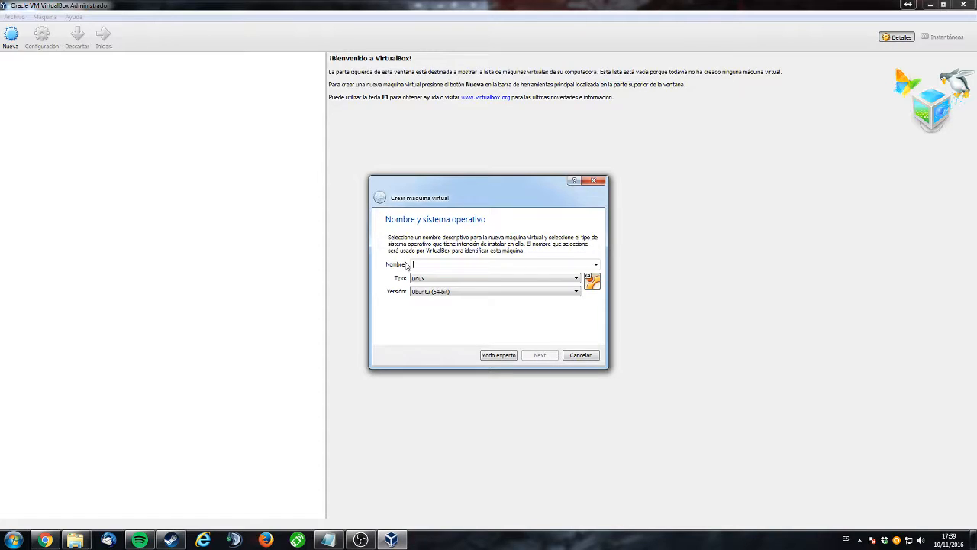
Enter Lubuntu 14.04 as the name in the empty name entry of the new virtual machine.
text(Lubuntu 14.04)
click(461, 280)
click(461, 281)
click(460, 280)
click(409, 285)
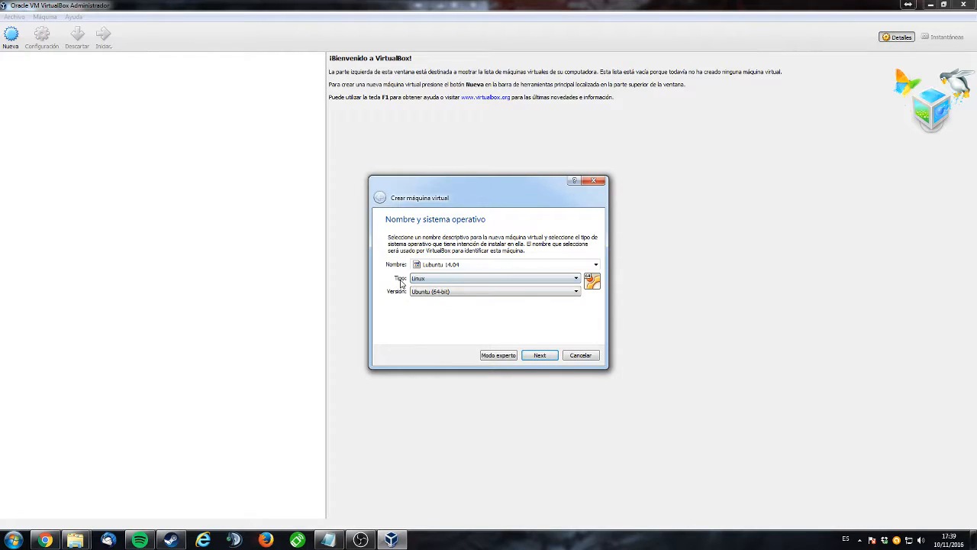
Go through the available operating system types and choose Linux for the new virtual machine.
click(431, 282)
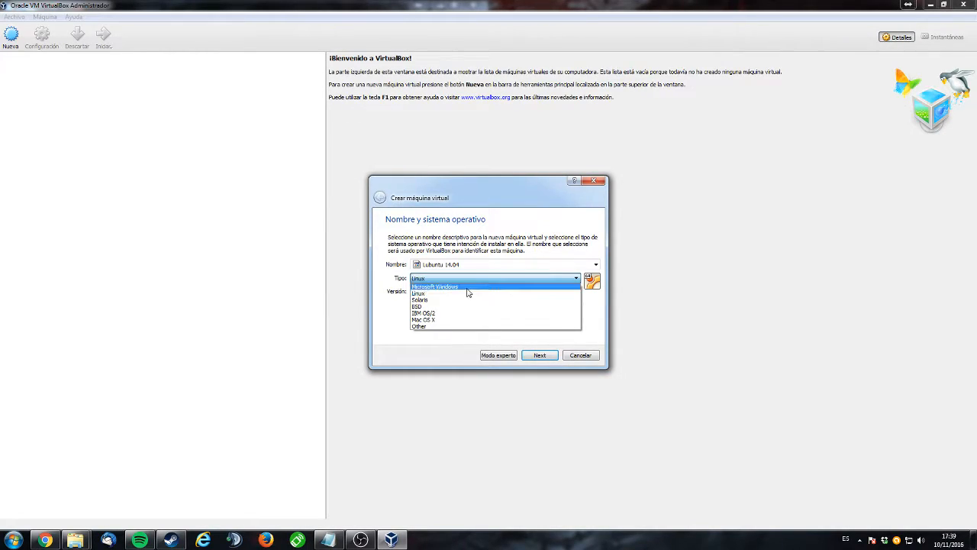
key(Down)
key(Down)
key(Down)
key(Down)
key(Down)
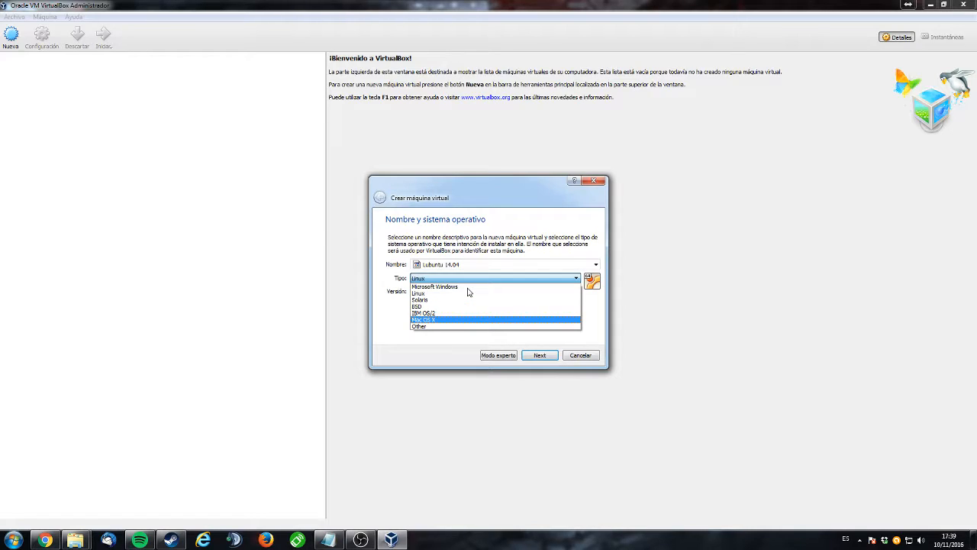
key(Down)
key(Up)
key(Up)
key(Up)
key(Up)
key(Up)
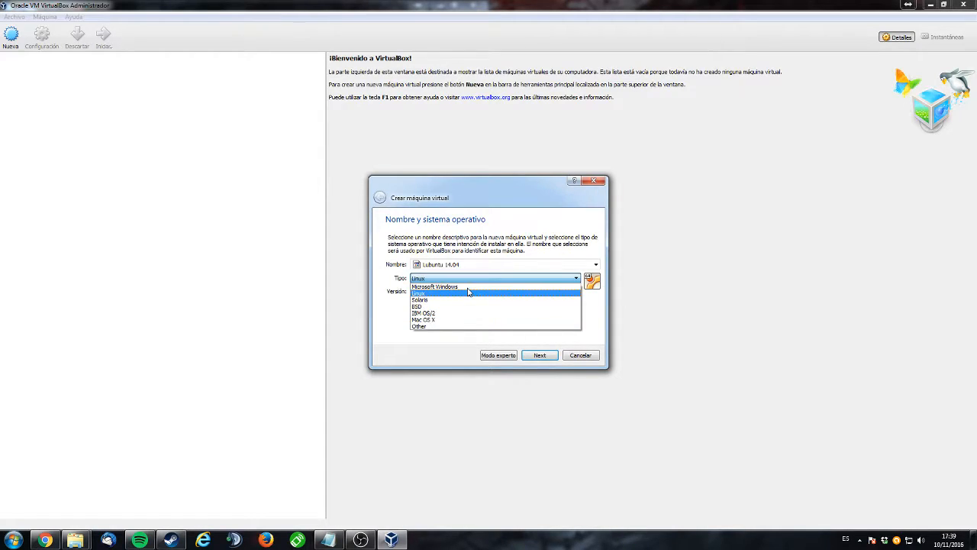
key(Return)
Set the operating system version to Other Linux (64-bit) and continue to the memory size.
click(501, 293)
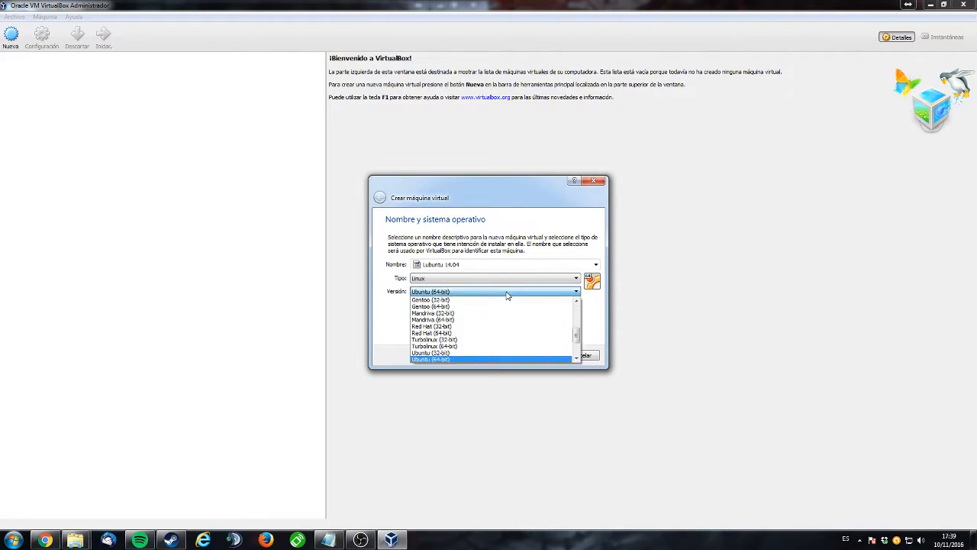
scroll(487, 319, up, 5)
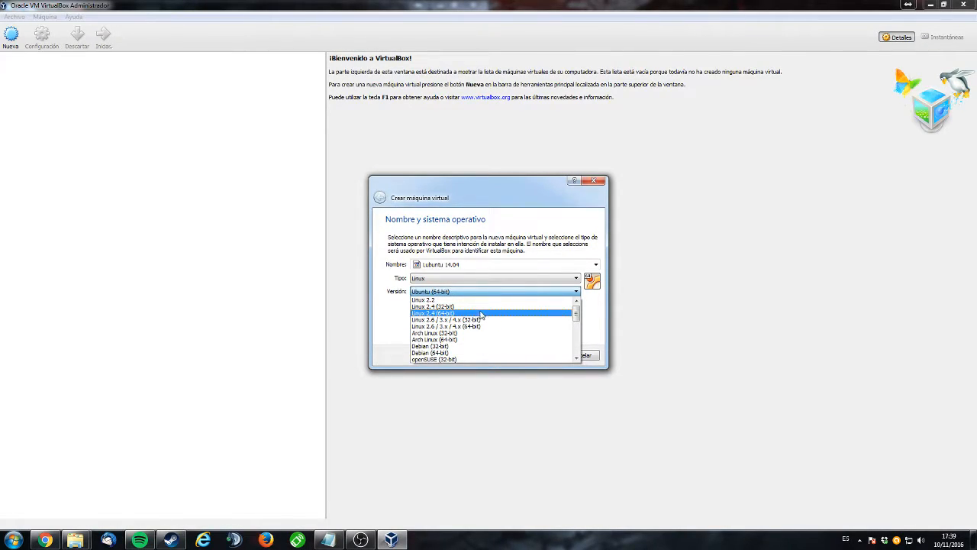
scroll(472, 307, down, 7)
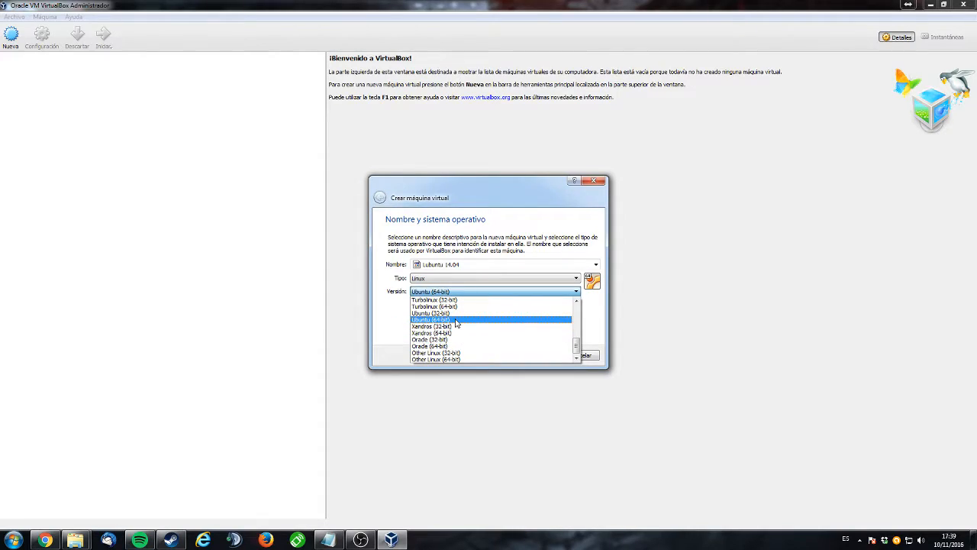
click(439, 361)
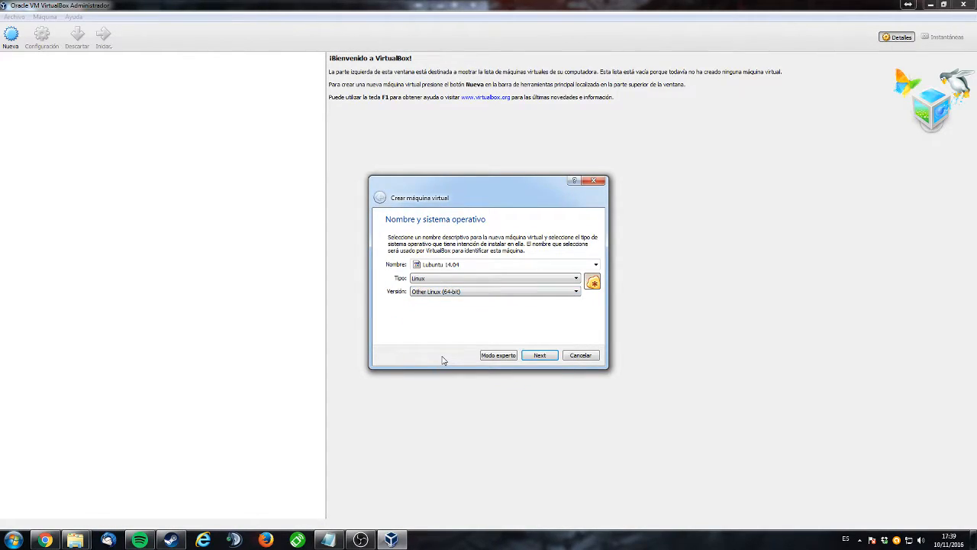
click(541, 356)
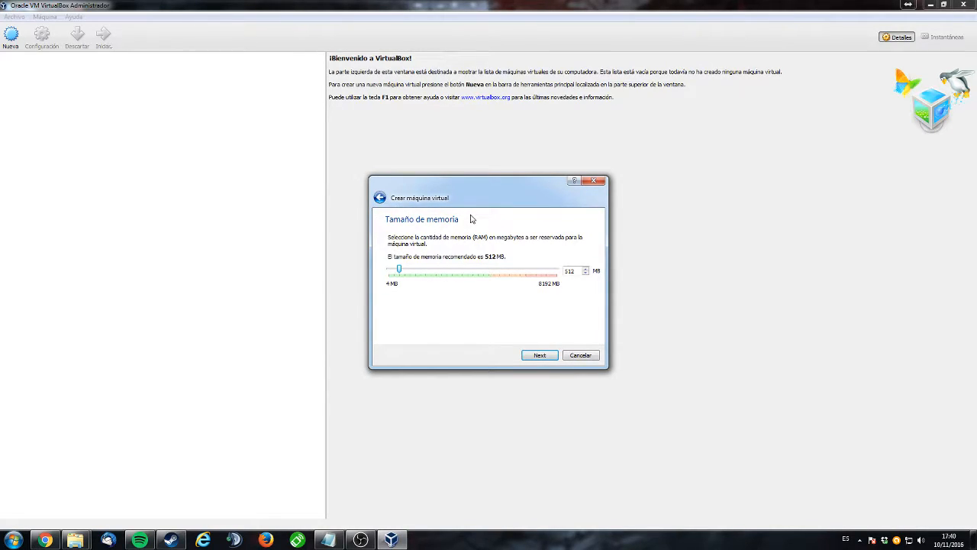
Set the virtual machine's memory to 3128 MB and continue to the hard disk options.
drag(399, 272, 559, 280)
drag(556, 272, 494, 272)
drag(492, 269, 456, 276)
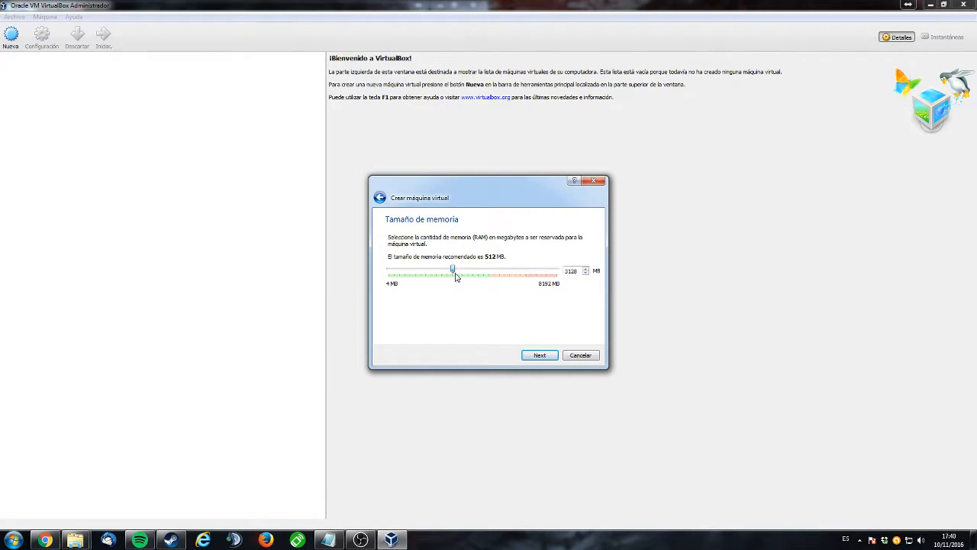
click(539, 356)
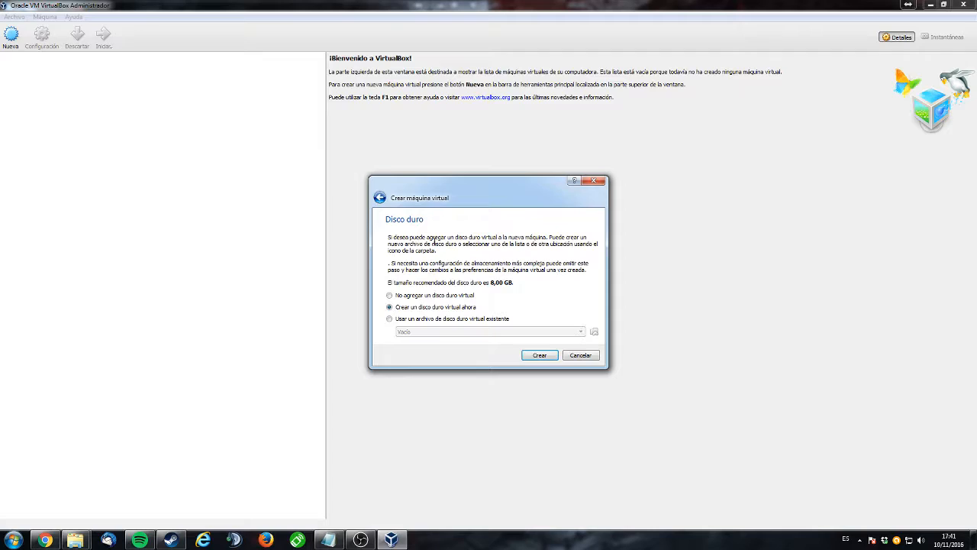
Go through the hard disk options, choose to create a virtual hard disk now and proceed to its setup.
click(398, 297)
click(399, 307)
click(488, 319)
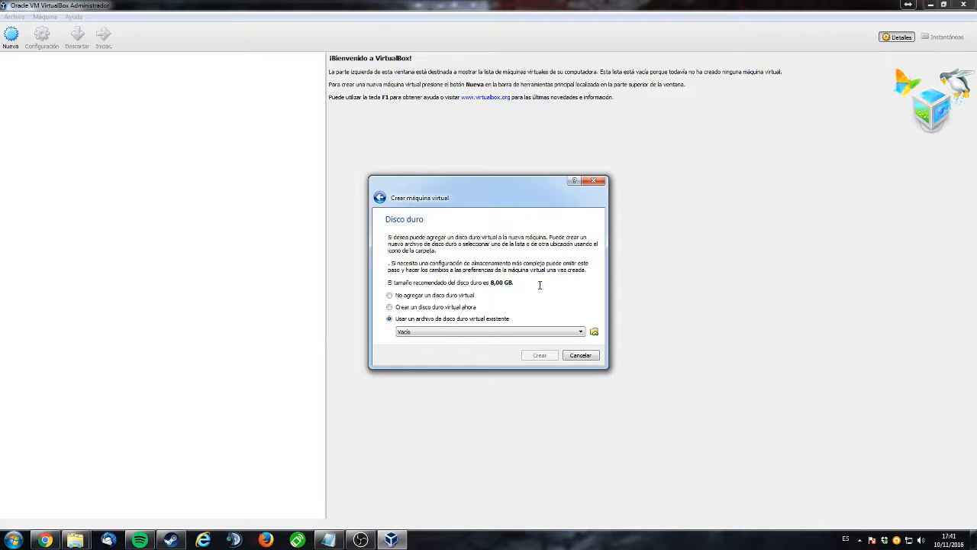
click(447, 307)
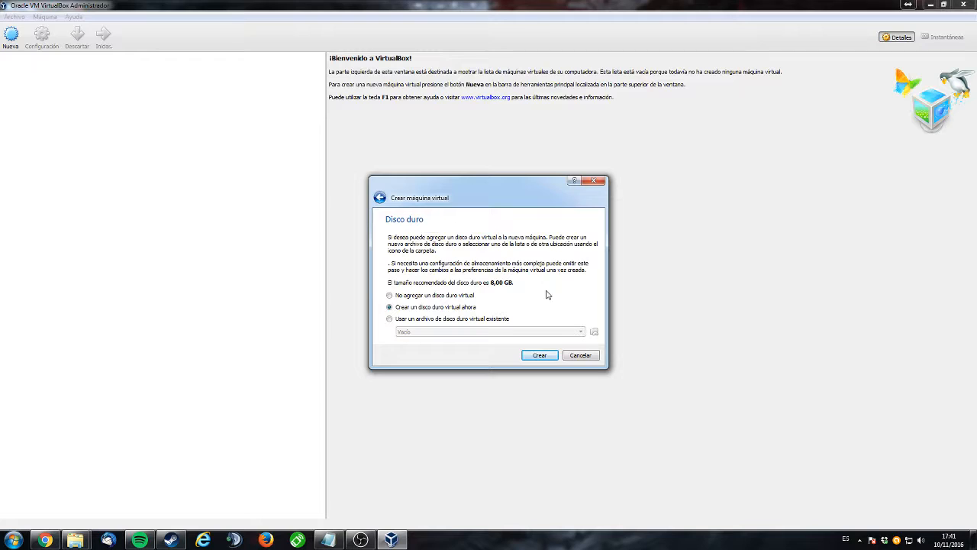
click(539, 355)
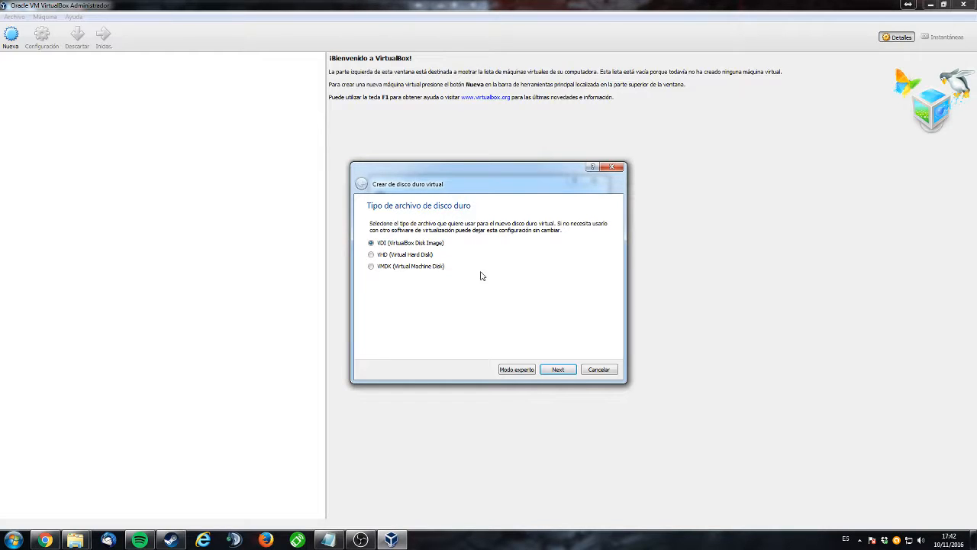
Choose VDI (VirtualBox Disk Image) as the disk file type and accept dynamically allocated storage.
click(387, 268)
click(401, 256)
click(402, 245)
click(404, 255)
click(391, 266)
click(408, 242)
click(400, 253)
click(393, 265)
click(396, 252)
click(401, 244)
click(558, 369)
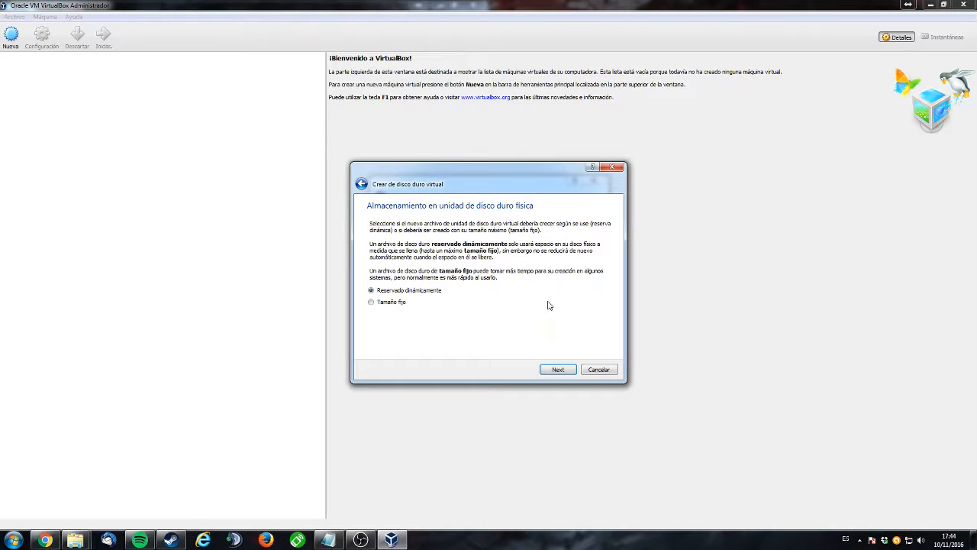
click(549, 372)
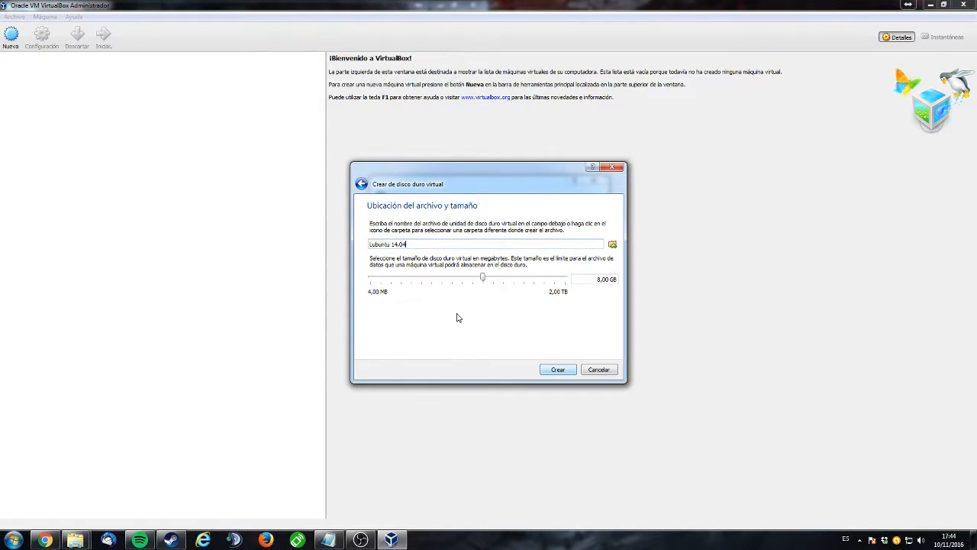
Set the virtual disk size to 10.32 GB, name its file HDD1 and create the disk.
mouse_move(483, 277)
mouse_down()
mouse_move(522, 281)
mouse_move(385, 284)
mouse_move(517, 283)
mouse_move(485, 286)
mouse_up()
drag(410, 244, 369, 246)
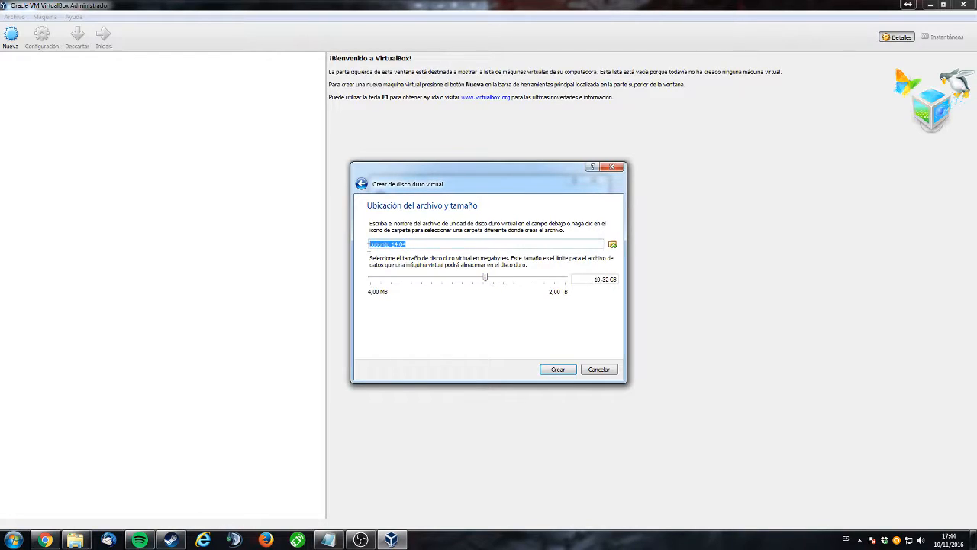
text(HDD1)
click(558, 370)
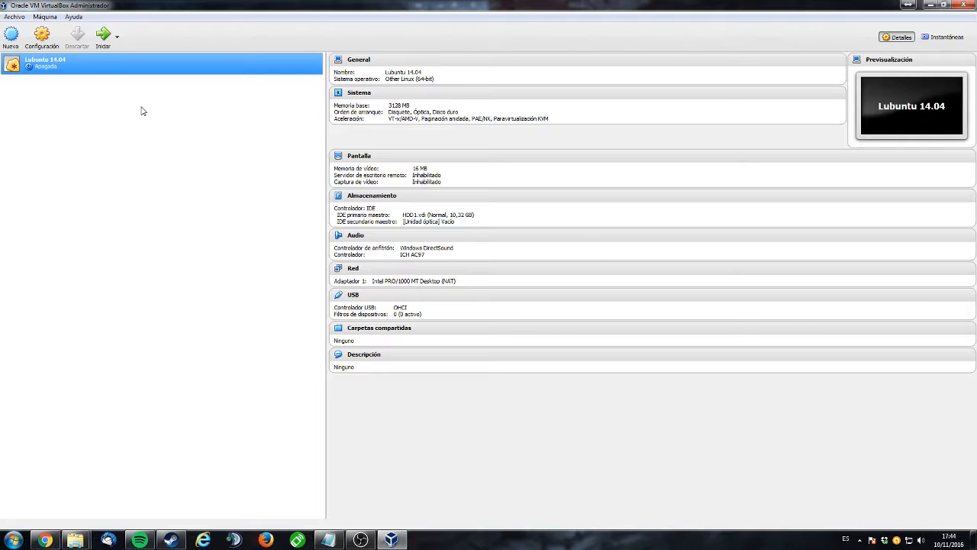
right_click(113, 67)
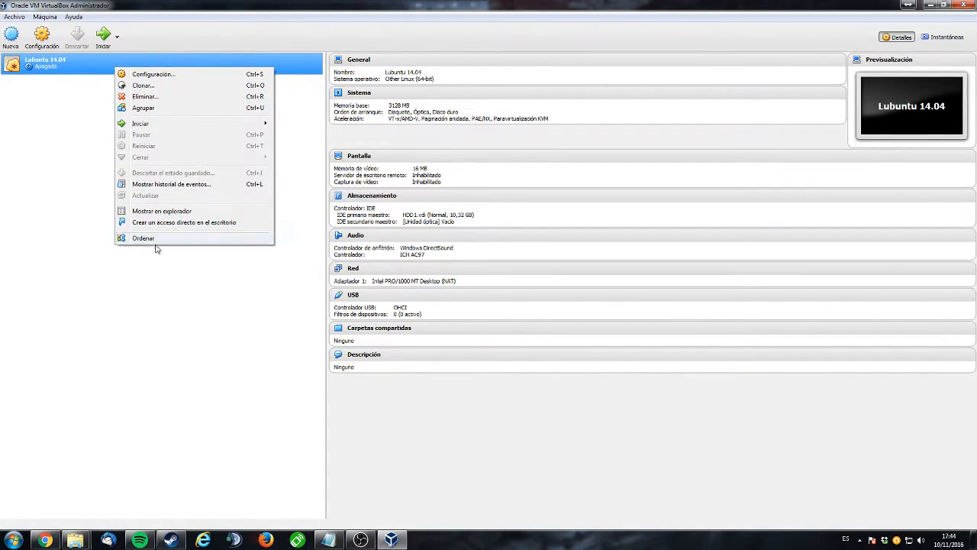
click(156, 425)
Switch to the SISTEMAS window in Windows Explorer and open the Máquinas Virtuales folder on drive Datos (D:).
mouse_move(75, 540)
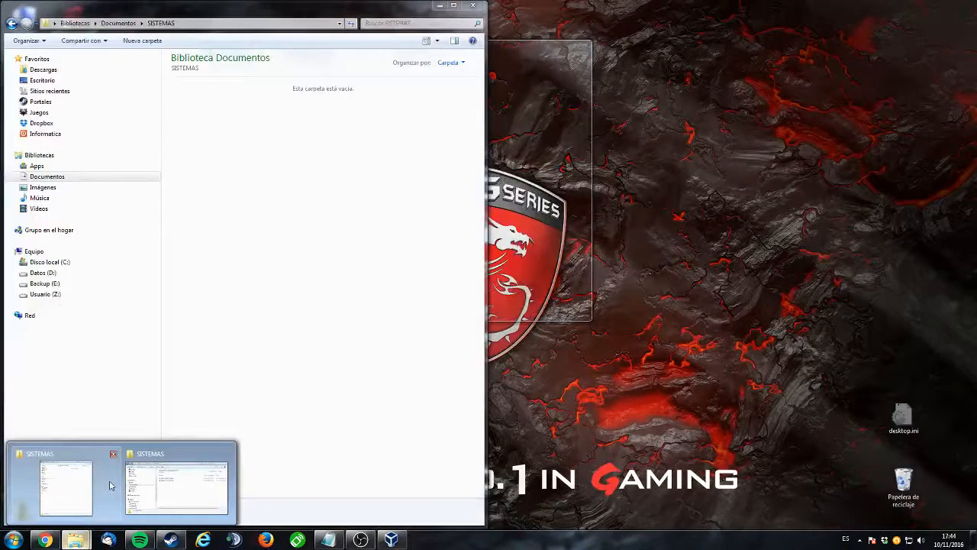
click(110, 484)
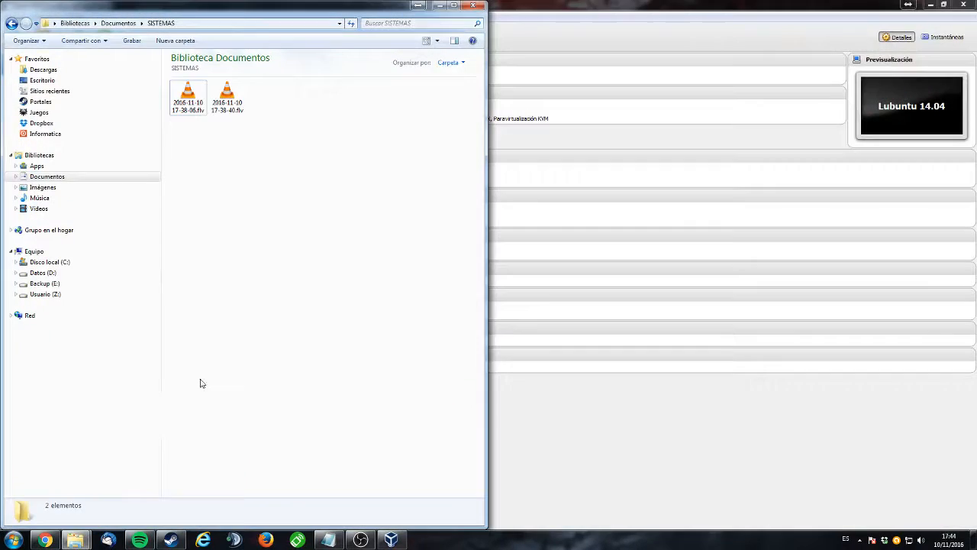
drag(233, 7, 610, 43)
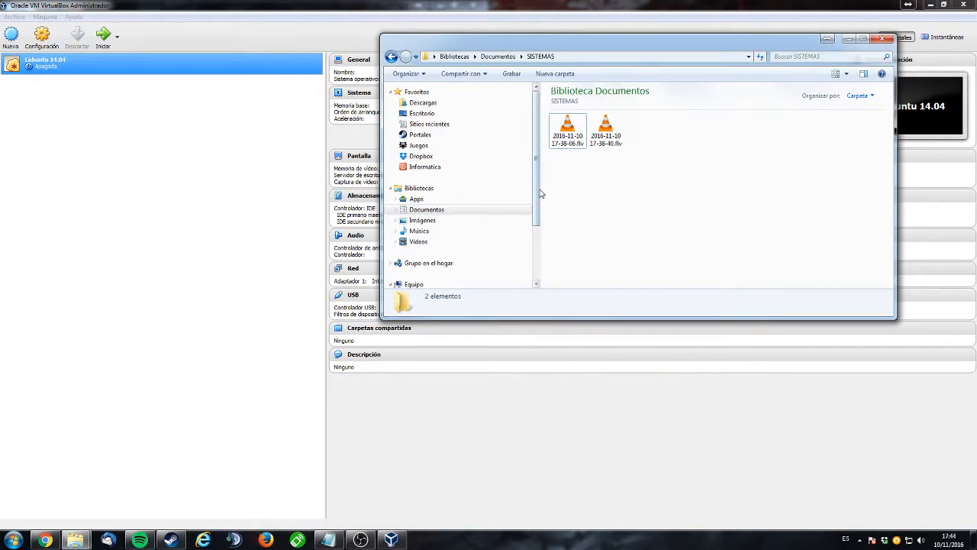
scroll(531, 232, down, 3)
click(450, 229)
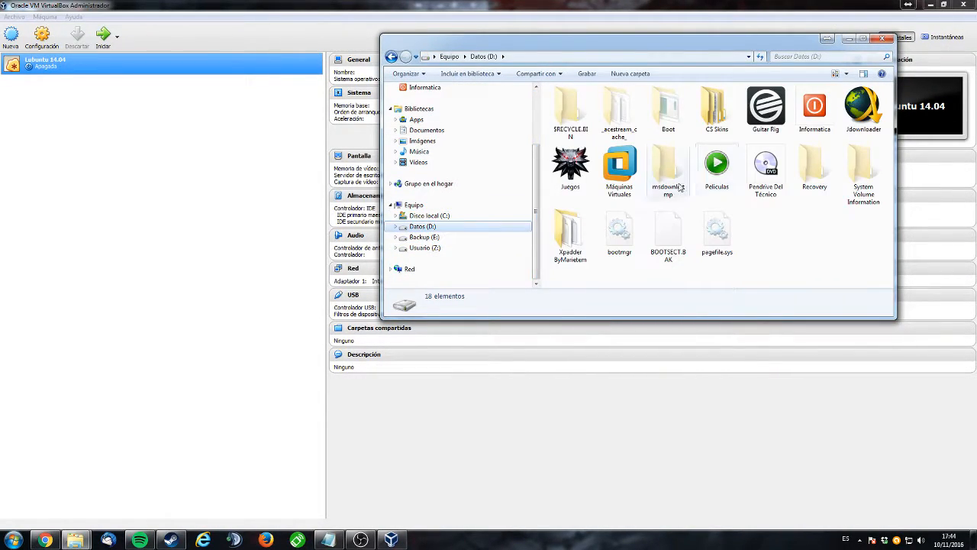
double_click(619, 171)
click(555, 222)
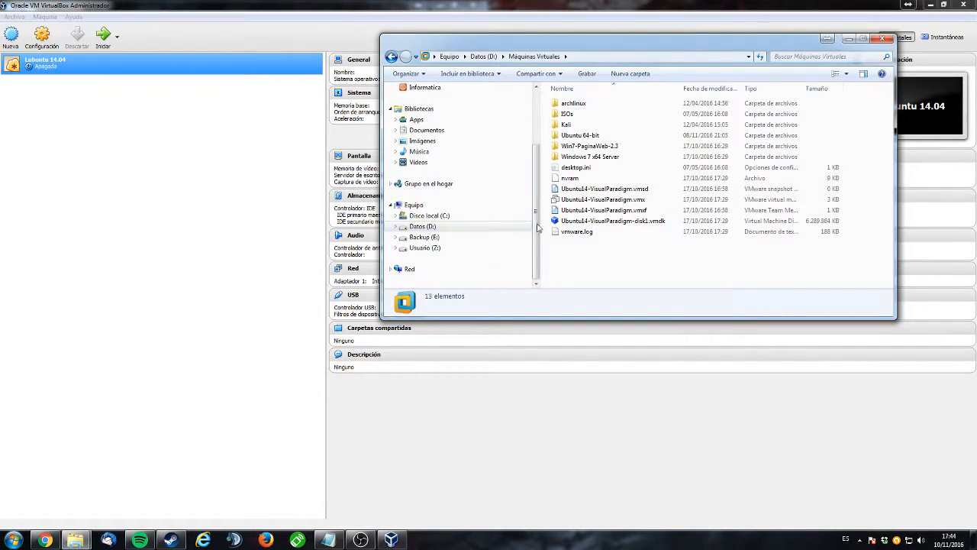